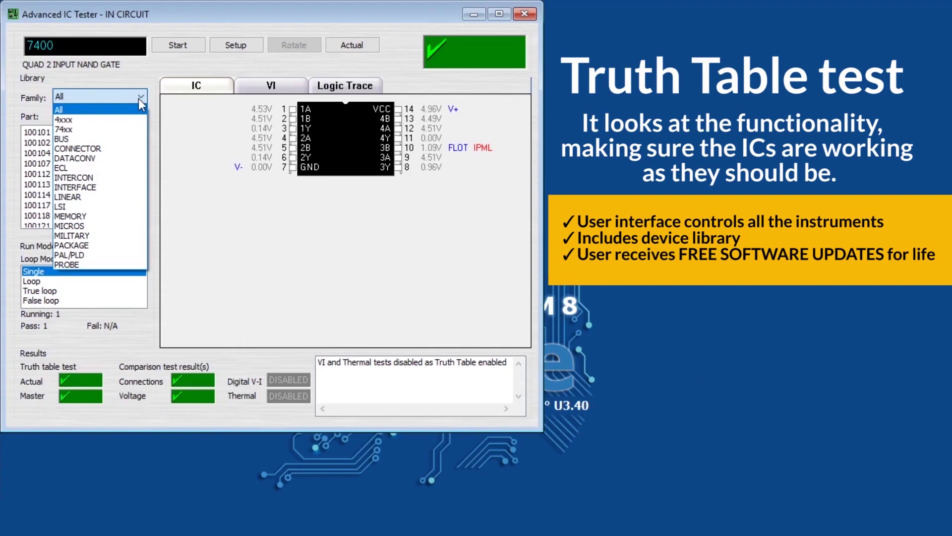
Keep the All family filter and set channels 1A and 1B of the DIL 14 pattern to Drive
click(138, 99)
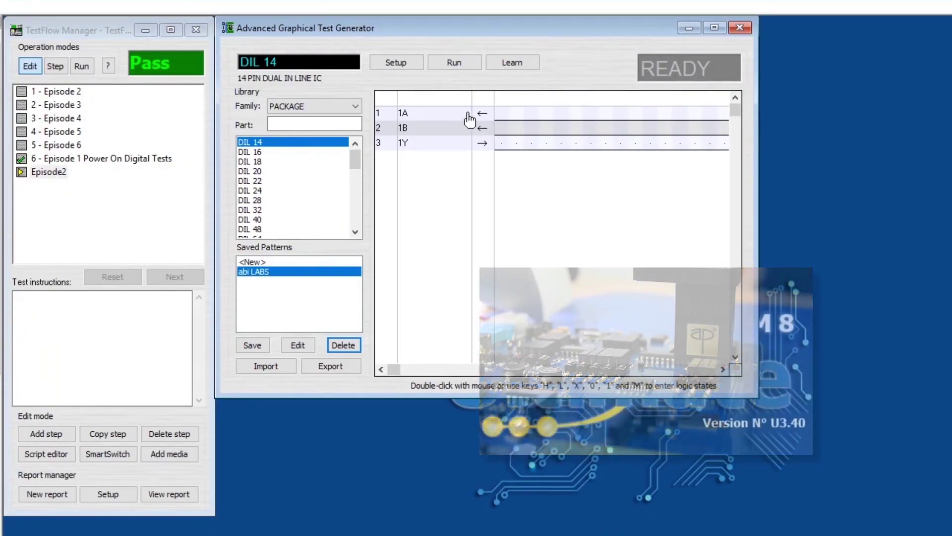
double_click(470, 116)
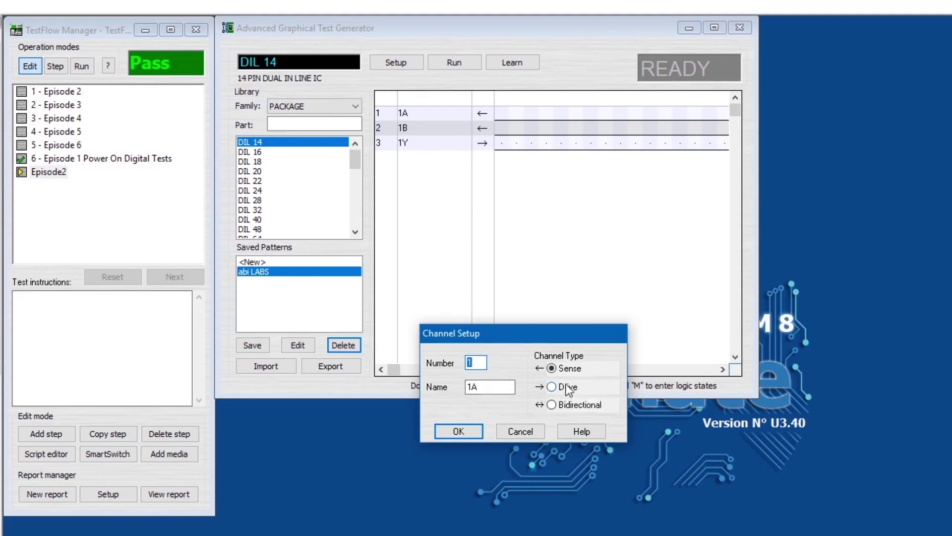
click(477, 436)
double_click(486, 128)
click(551, 387)
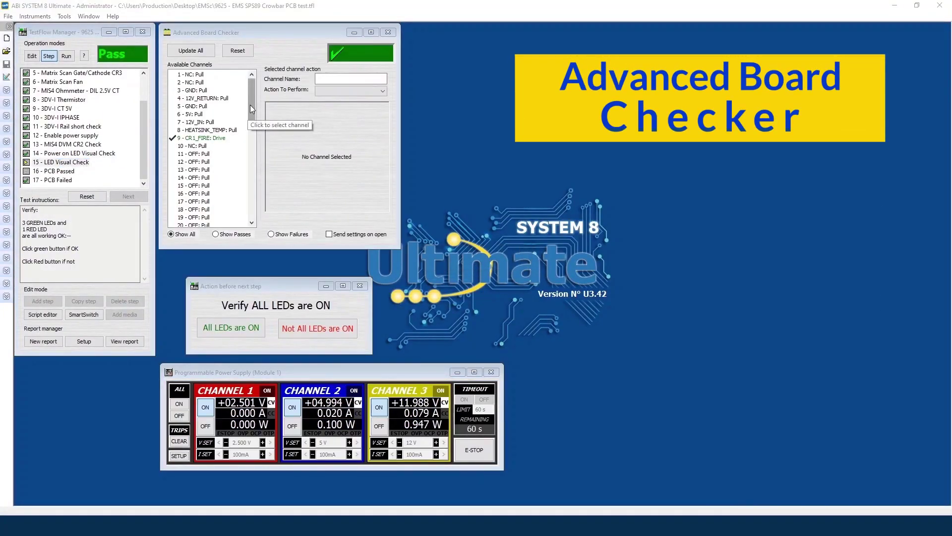
Inspect the channel 9 CR1_FIRE drive result and confirm 'All LEDs are ON'
click(219, 143)
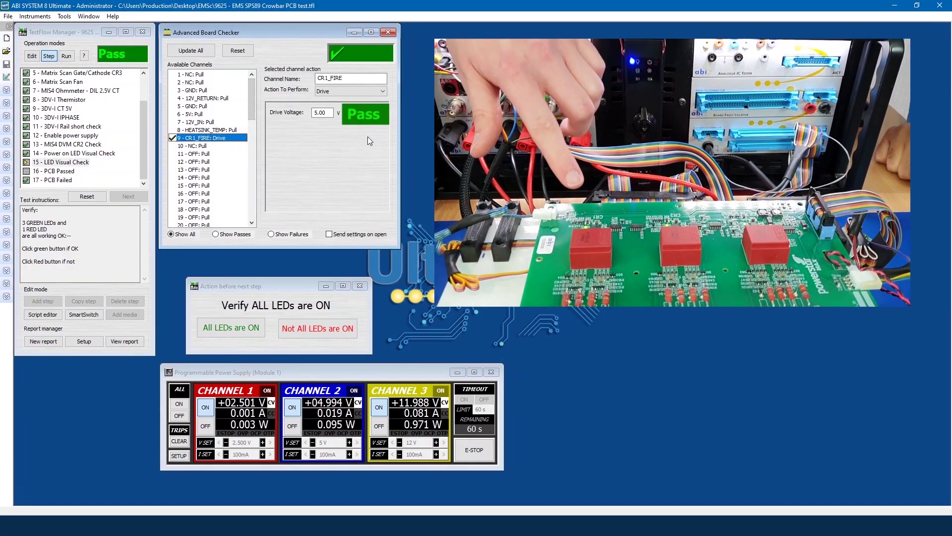
drag(254, 109, 271, 202)
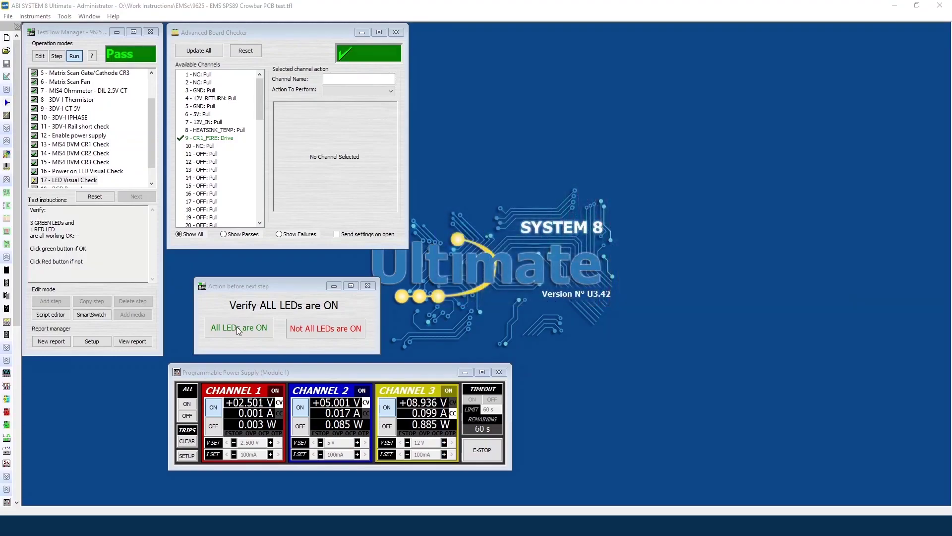
click(238, 328)
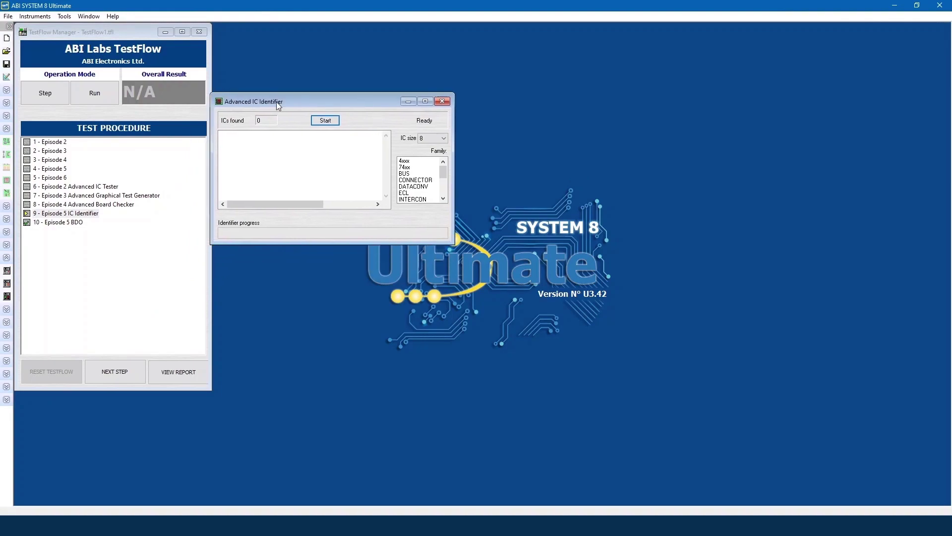
Move the IC Identifier to the top, place the Programmable Power Supply beside it, and turn on Channel 1
drag(276, 102, 282, 36)
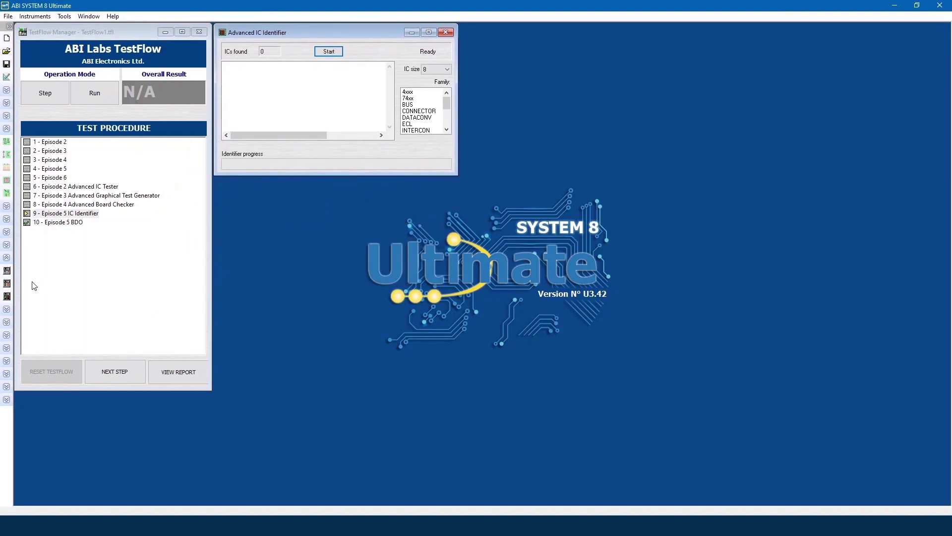
click(6, 271)
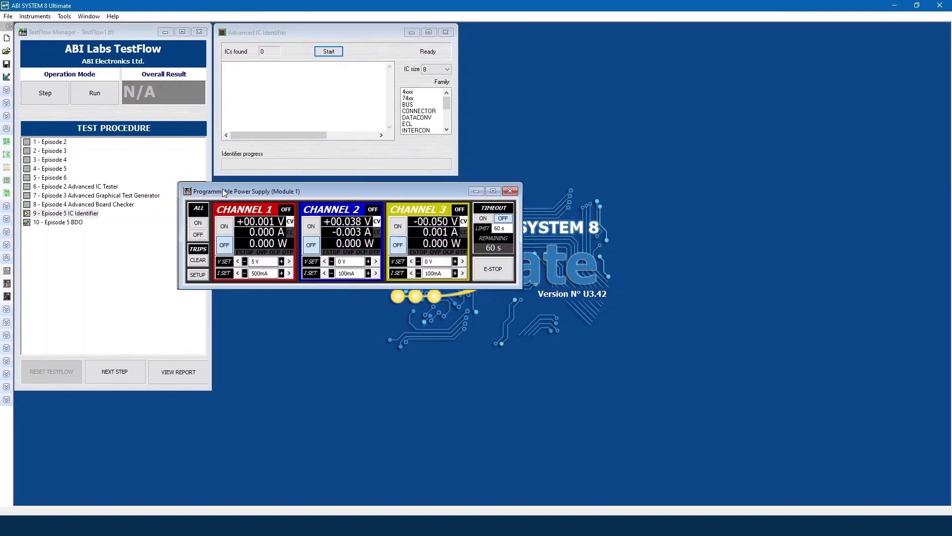
drag(208, 186, 254, 183)
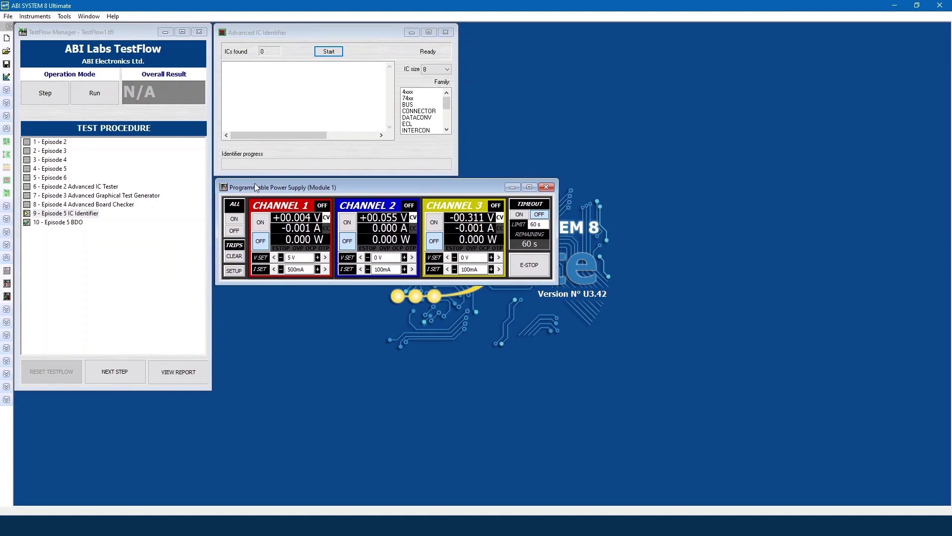
click(260, 221)
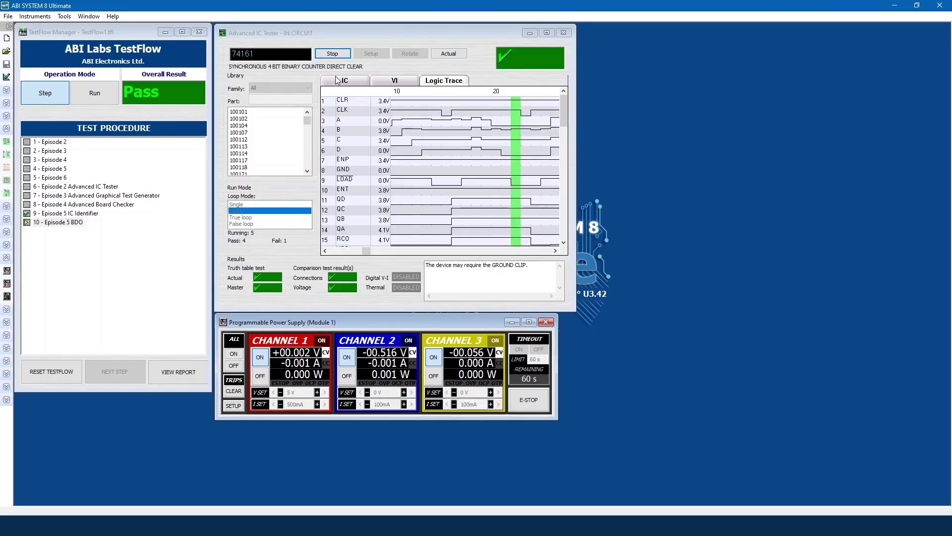
Show the 74161's pin diagram with its in-circuit pin voltages
click(336, 80)
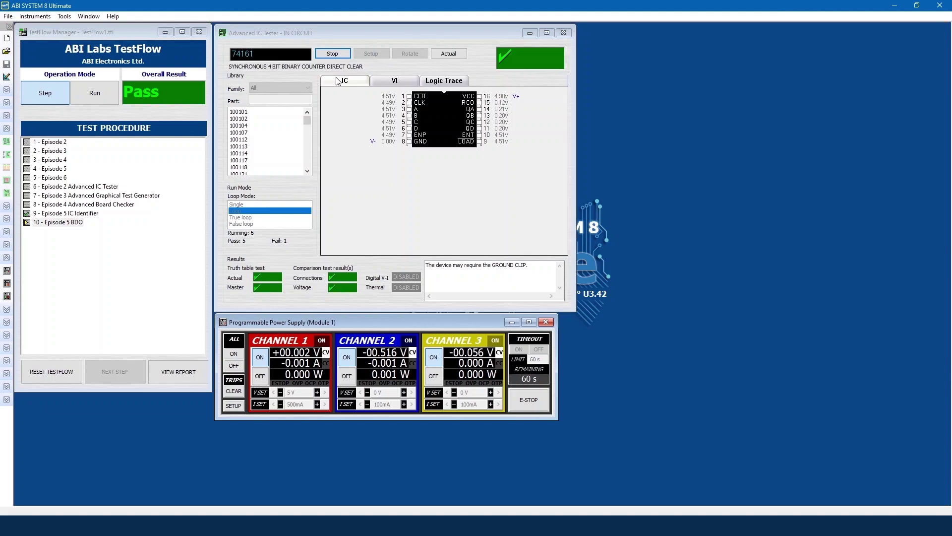